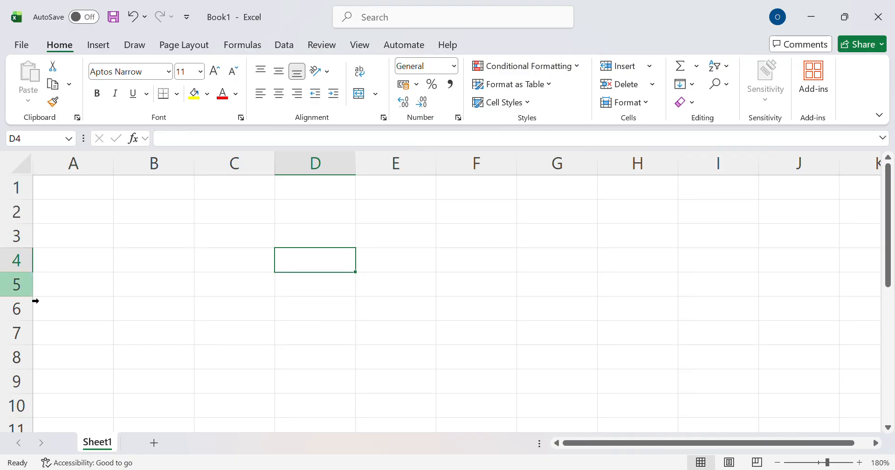
From cell A1, jump to the last column and the last row of the sheet, returning to A1 each time
{"action": "left_click", "coordinate": [68, 197]}
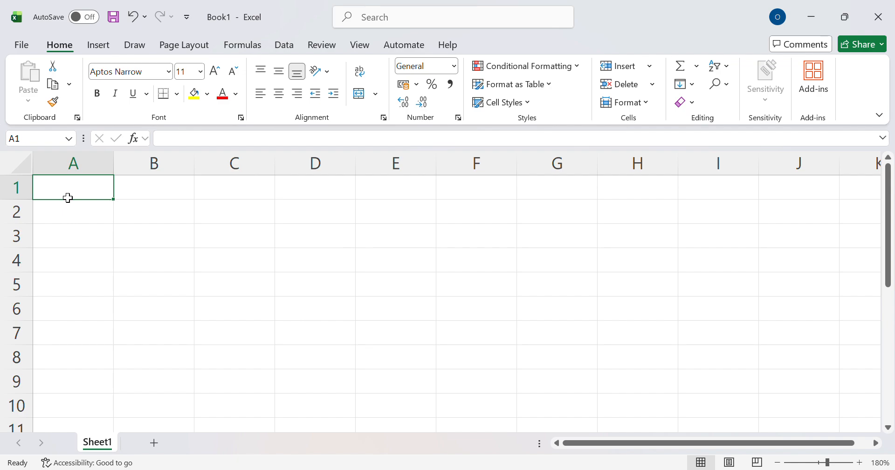
{"action": "key", "text": "ctrl+Right"}
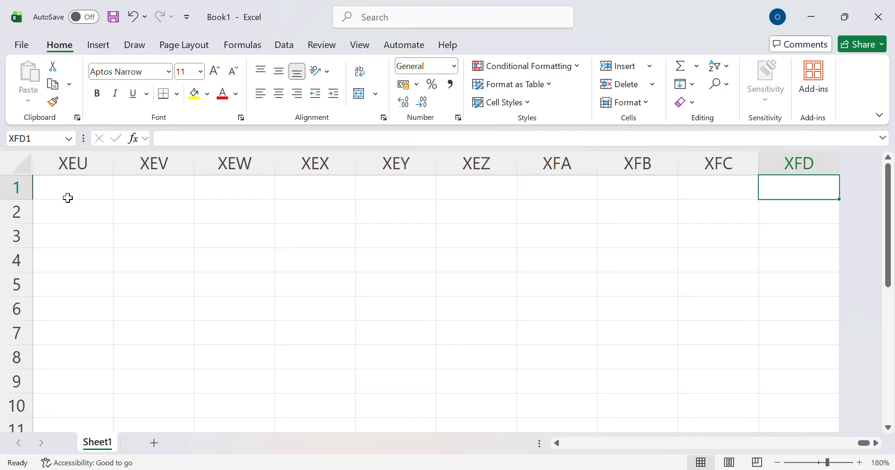
{"action": "key", "text": "ctrl+Left"}
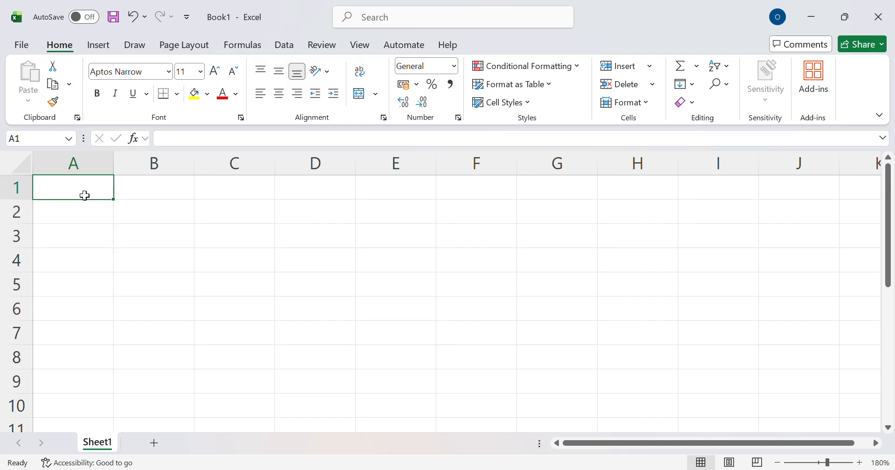
{"action": "key", "text": "ctrl+Down"}
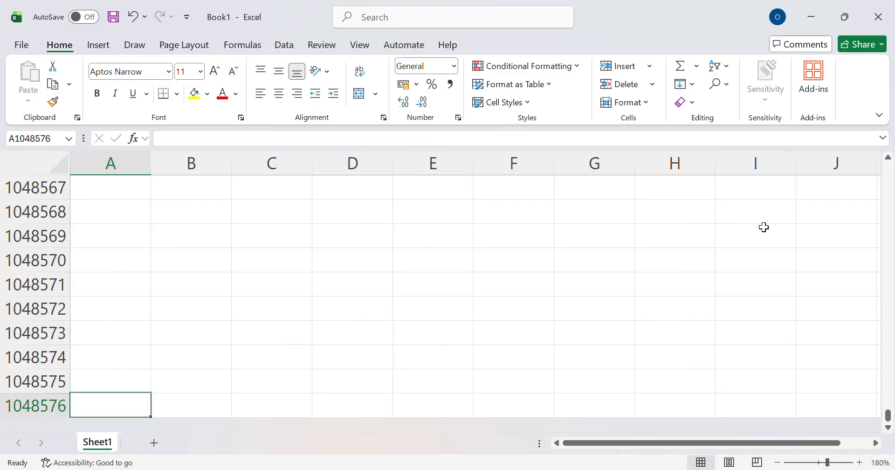
{"action": "key", "text": "ctrl+Up"}
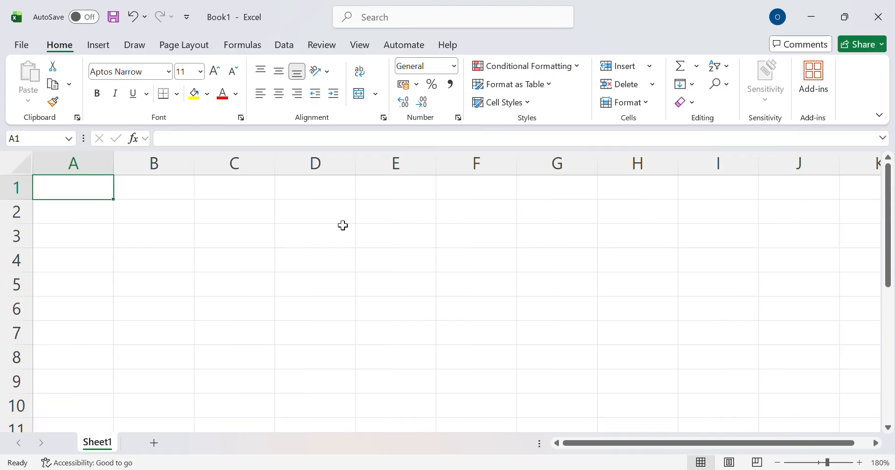
Enter "Hello How are you" in cell C3 and autofit the width of column C to the text
{"action": "left_click", "coordinate": [212, 242]}
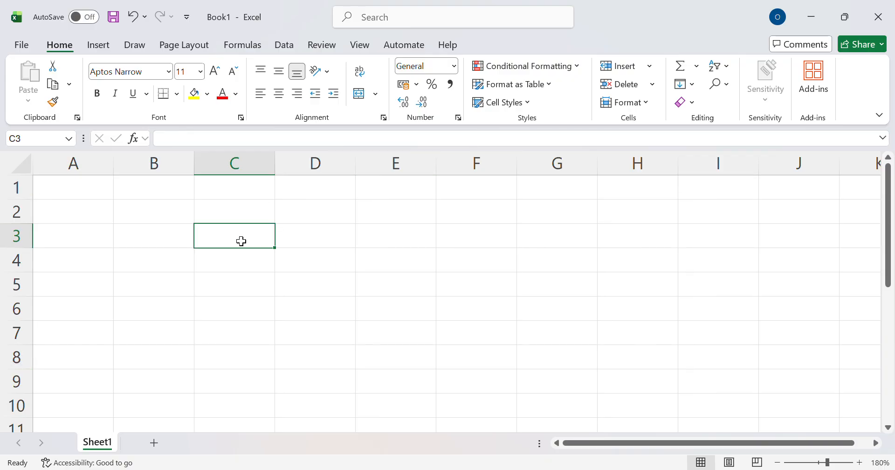
{"action": "type", "text": "Hello"}
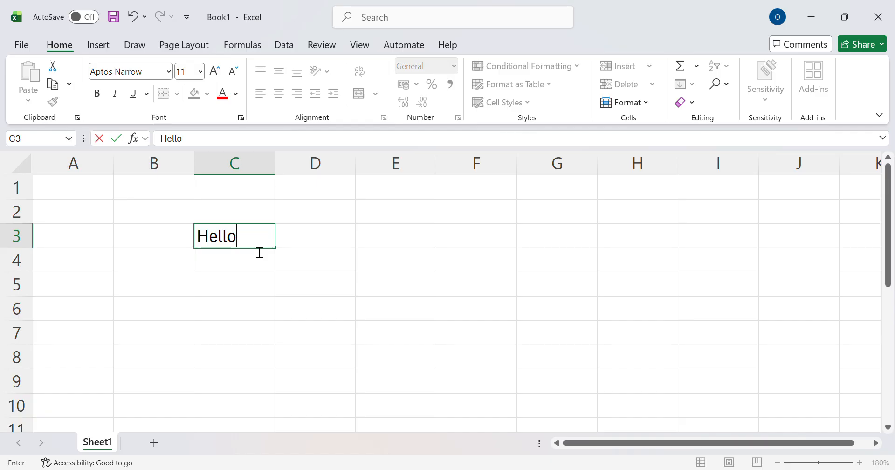
{"action": "type", "text": "HO"}
{"action": "key", "text": "BackSpace"}
{"action": "type", "text": "ow are "}
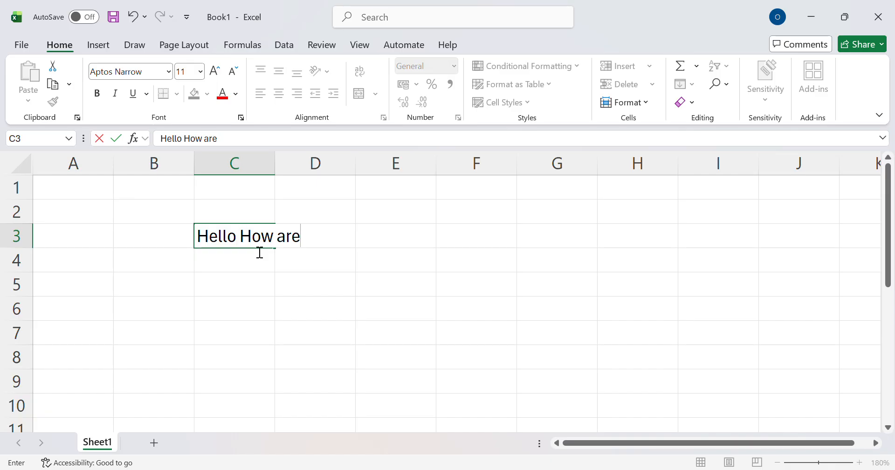
{"action": "type", "text": "you"}
{"action": "left_click", "coordinate": [315, 292]}
{"action": "left_click", "coordinate": [245, 241]}
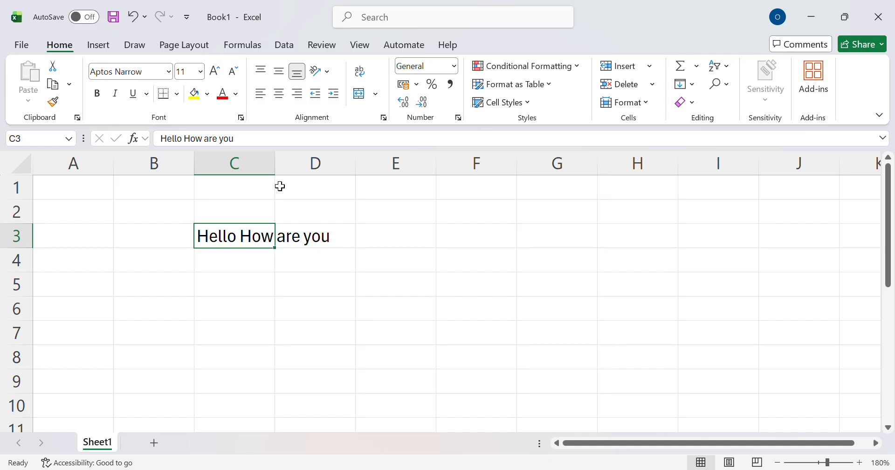
{"action": "double_click", "coordinate": [275, 164]}
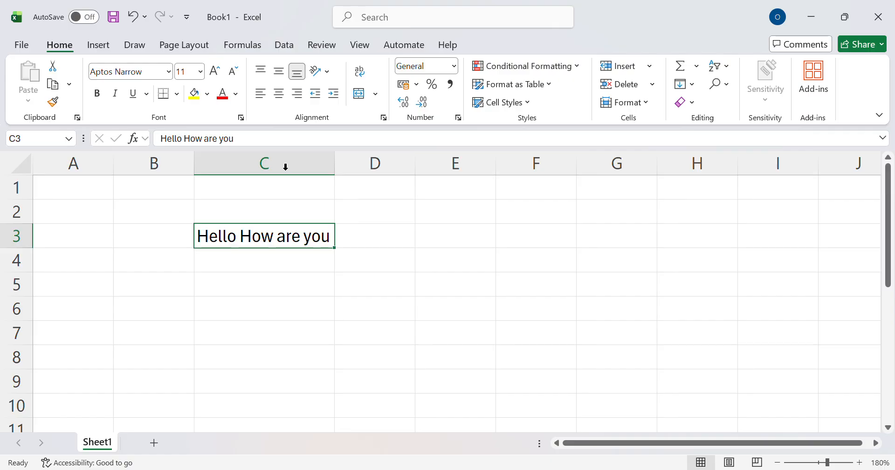
Set the text color of C3 to dark green and fill the cell with light green
{"action": "left_click", "coordinate": [235, 94]}
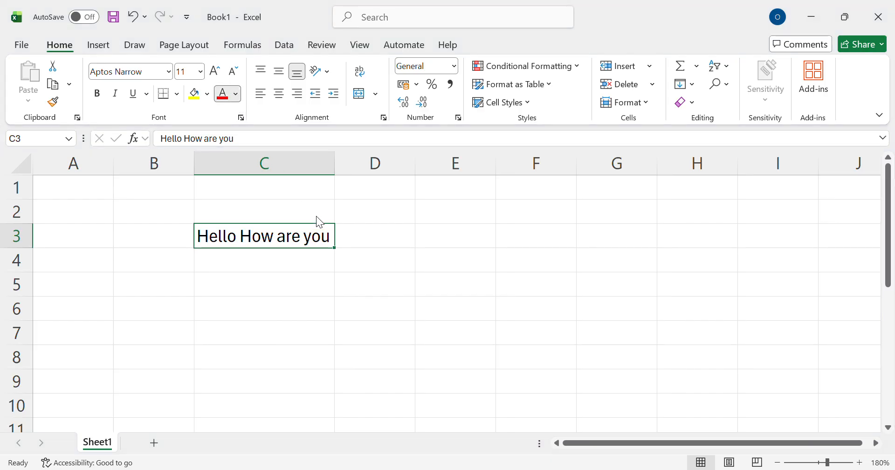
{"action": "left_click", "coordinate": [341, 184]}
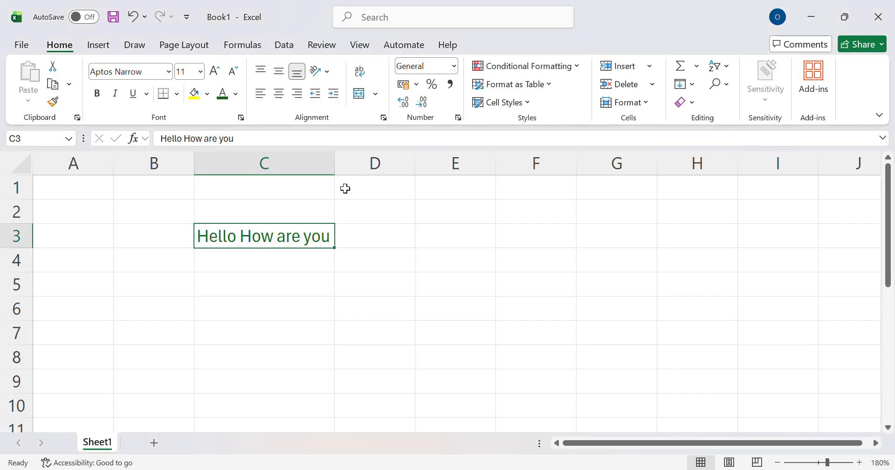
{"action": "left_click", "coordinate": [207, 95]}
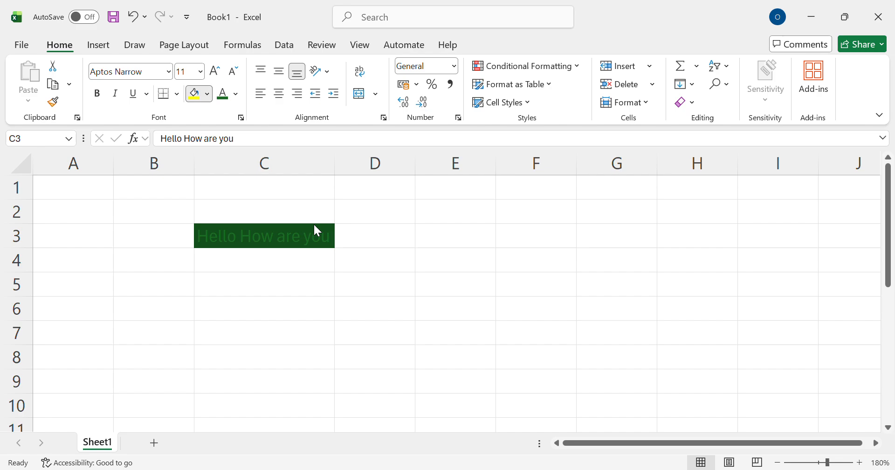
{"action": "left_click", "coordinate": [314, 224]}
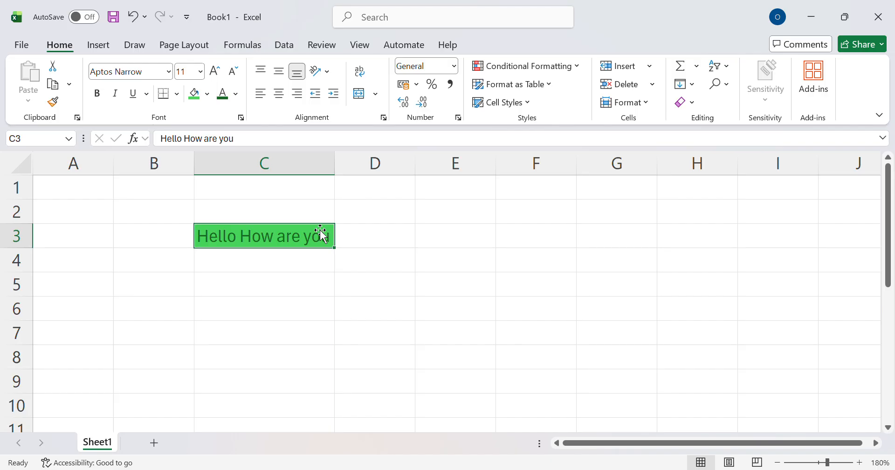
Remove the fill color from C3 and set its text color to black
{"action": "left_click", "coordinate": [205, 94]}
{"action": "left_click", "coordinate": [192, 165]}
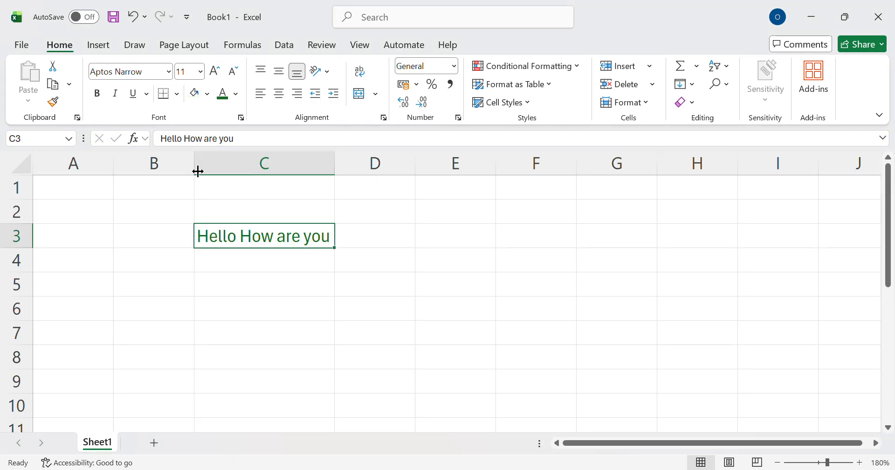
{"action": "left_click", "coordinate": [238, 94]}
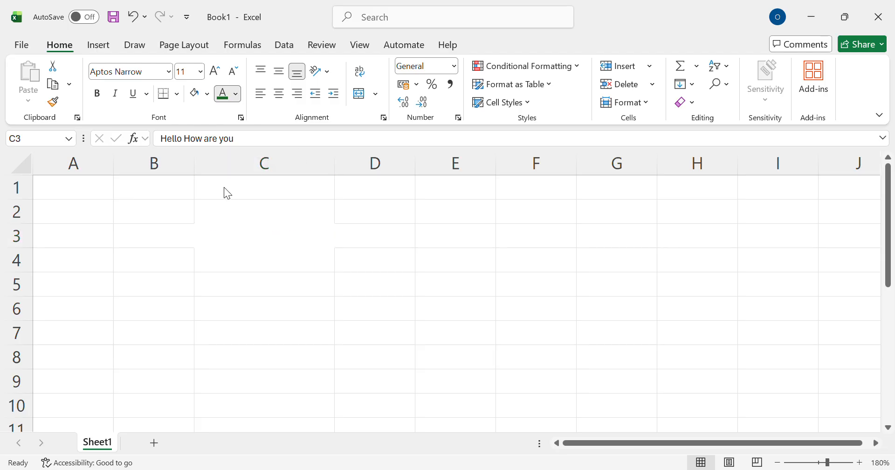
{"action": "left_click", "coordinate": [265, 147]}
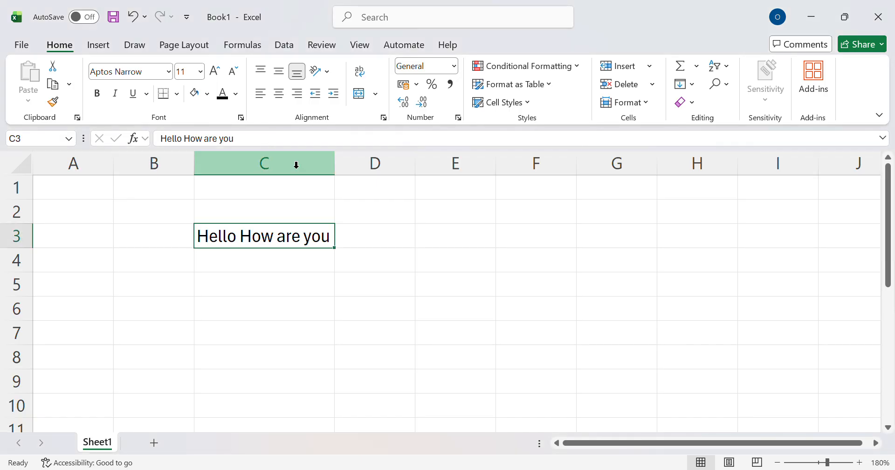
Make the text in C3 bold, italic and underlined
{"action": "left_click", "coordinate": [408, 231]}
{"action": "left_click", "coordinate": [277, 240]}
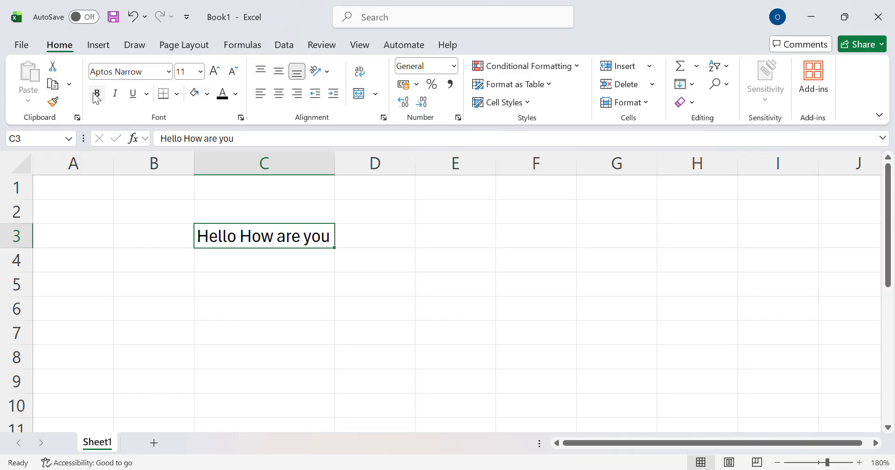
{"action": "left_click", "coordinate": [96, 95]}
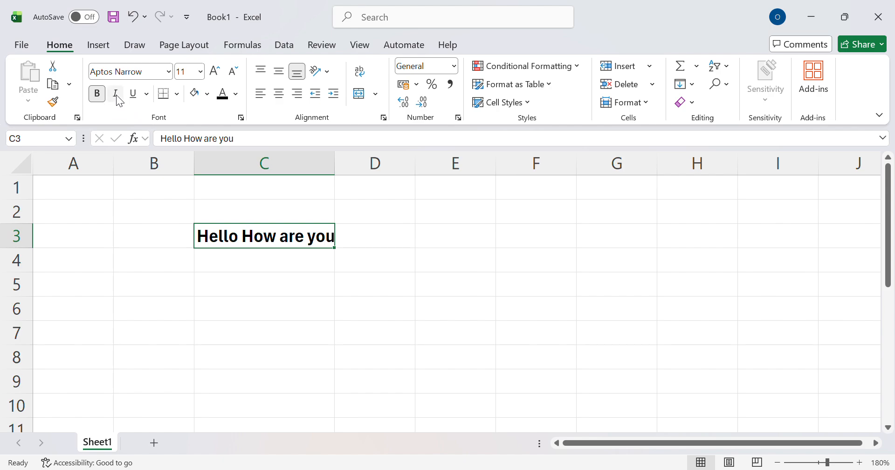
{"action": "left_click", "coordinate": [117, 95]}
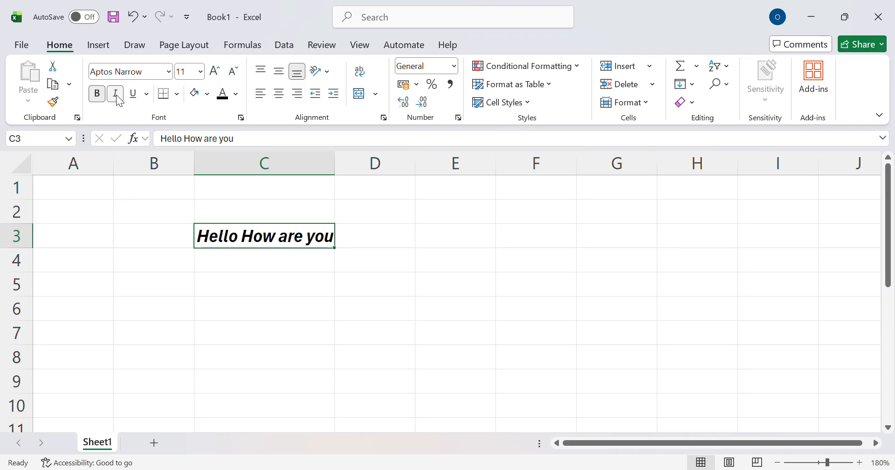
{"action": "left_click", "coordinate": [133, 95]}
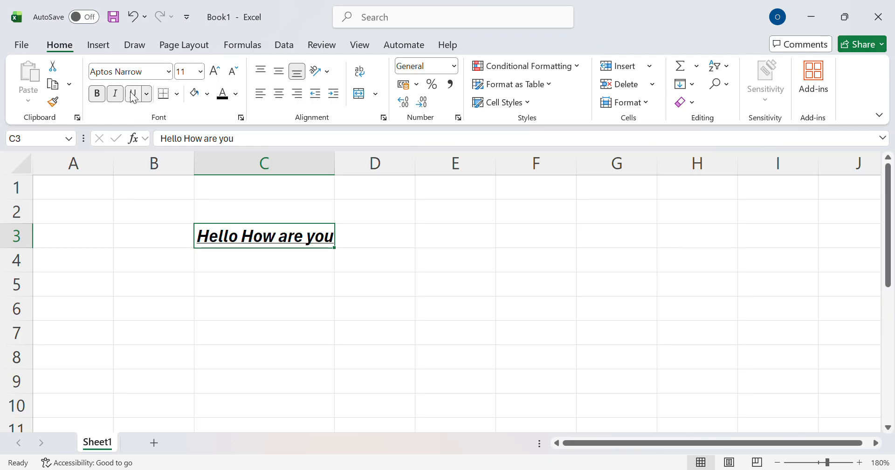
Try the double underline on the text in C3 and switch back to a single underline
{"action": "left_click", "coordinate": [133, 94]}
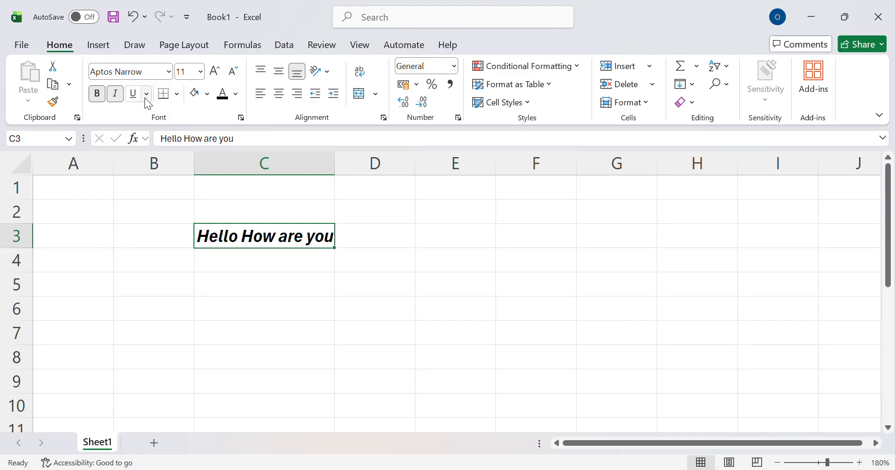
{"action": "key", "text": "ctrl+u"}
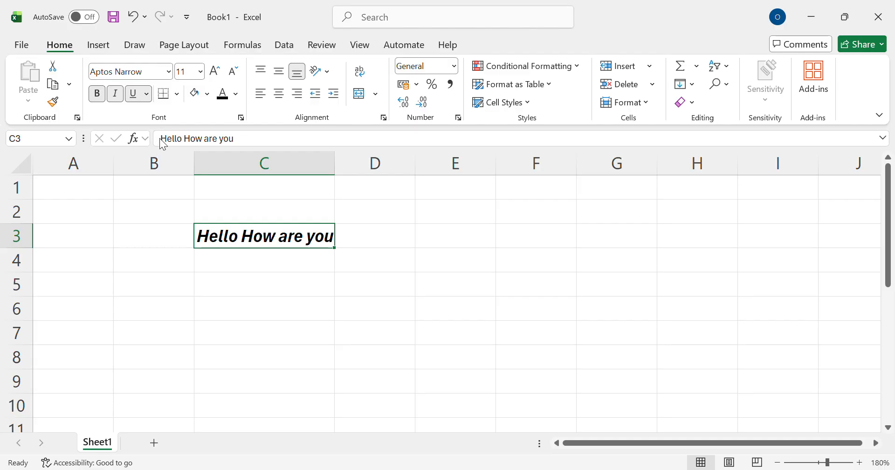
{"action": "key", "text": "alt+h"}
{"action": "key", "text": "3"}
{"action": "key", "text": "d"}
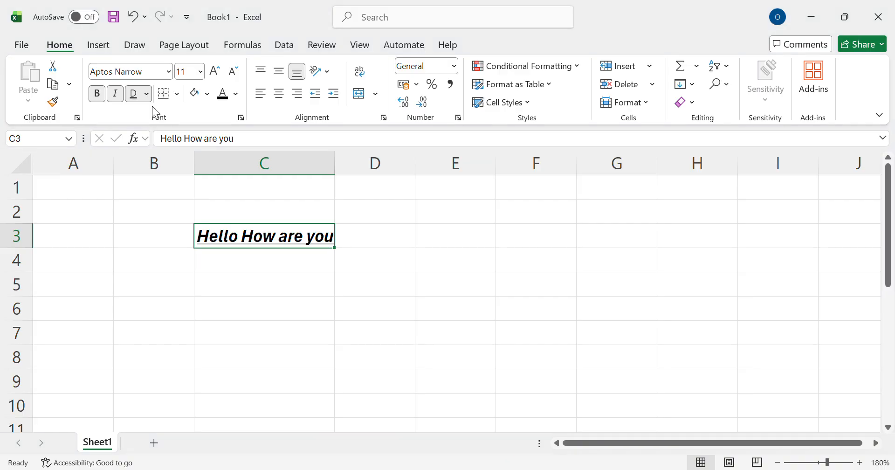
{"action": "key", "text": "ctrl+u"}
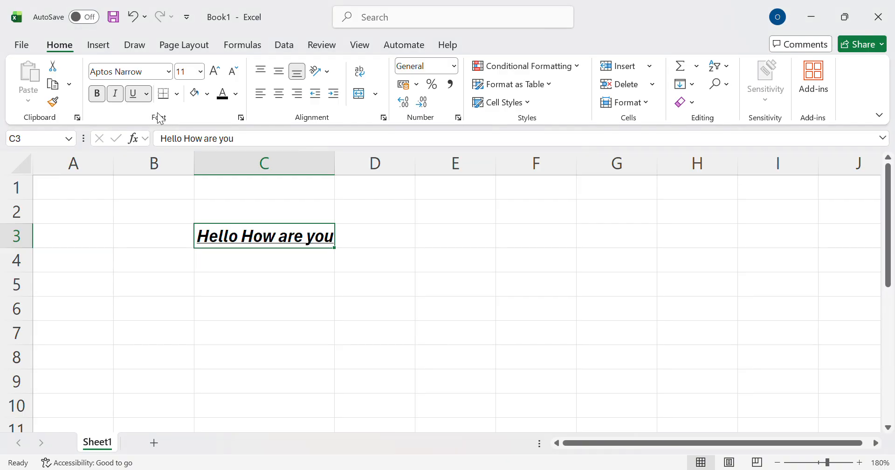
Clear the underline, italic and bold formatting from the text in C3
{"action": "left_click", "coordinate": [133, 95]}
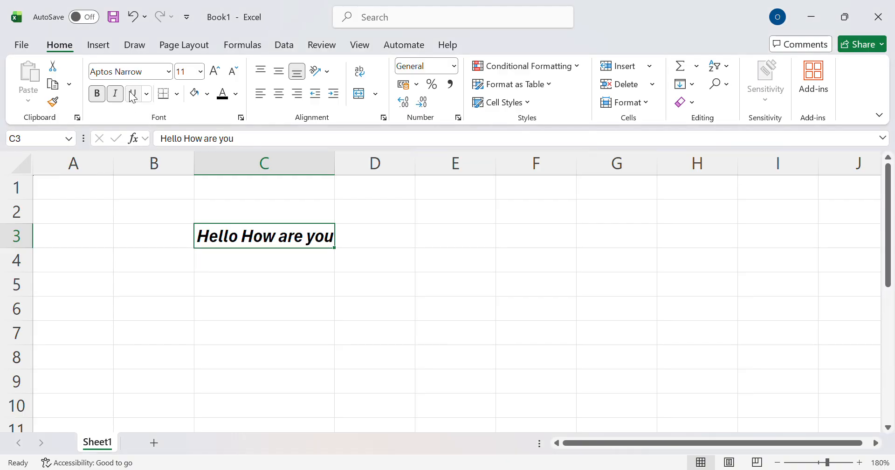
{"action": "left_click", "coordinate": [110, 95]}
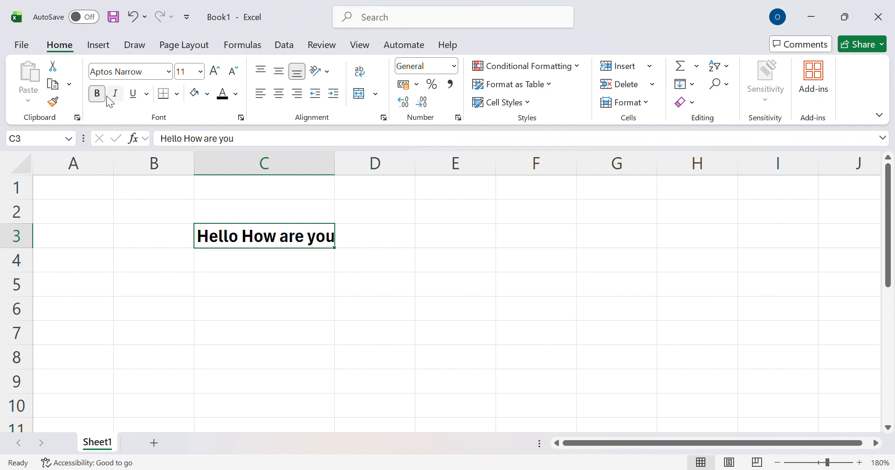
{"action": "left_click", "coordinate": [96, 96]}
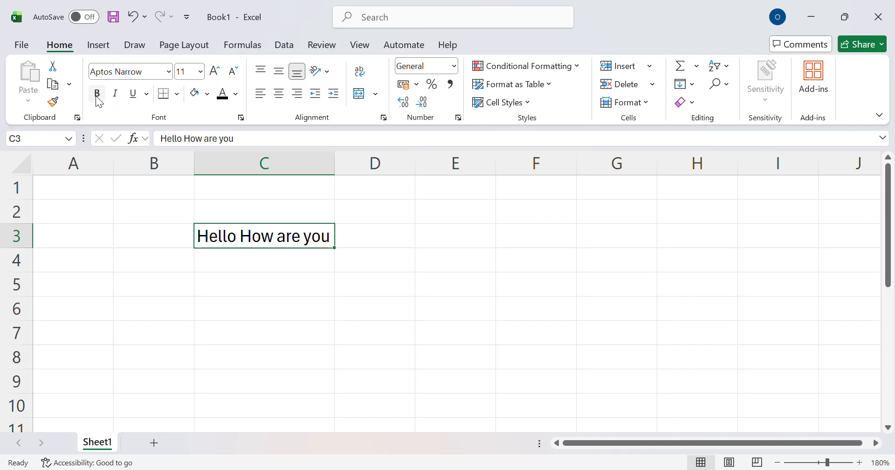
Set the font size of C3 to 16 and autofit column C to the enlarged text
{"action": "left_click", "coordinate": [203, 73]}
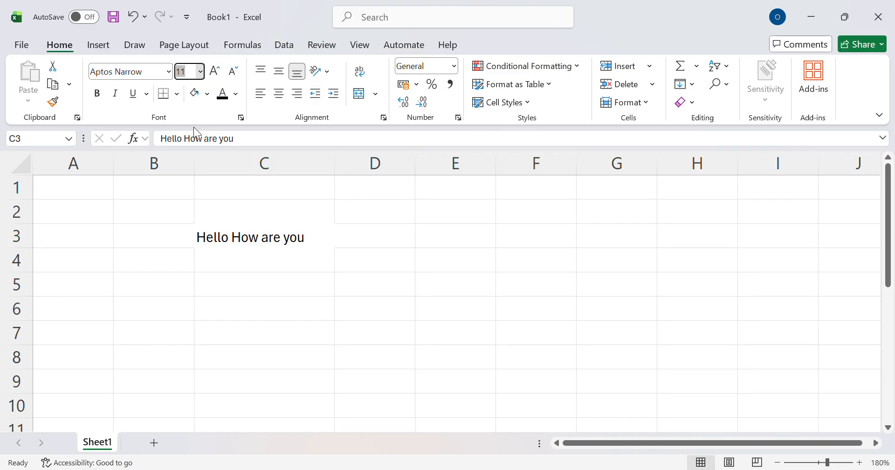
{"action": "left_click", "coordinate": [190, 191]}
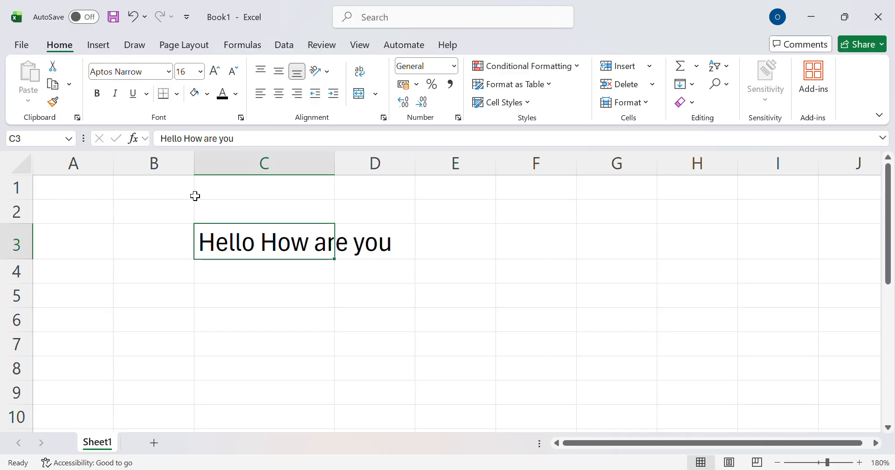
{"action": "double_click", "coordinate": [337, 168]}
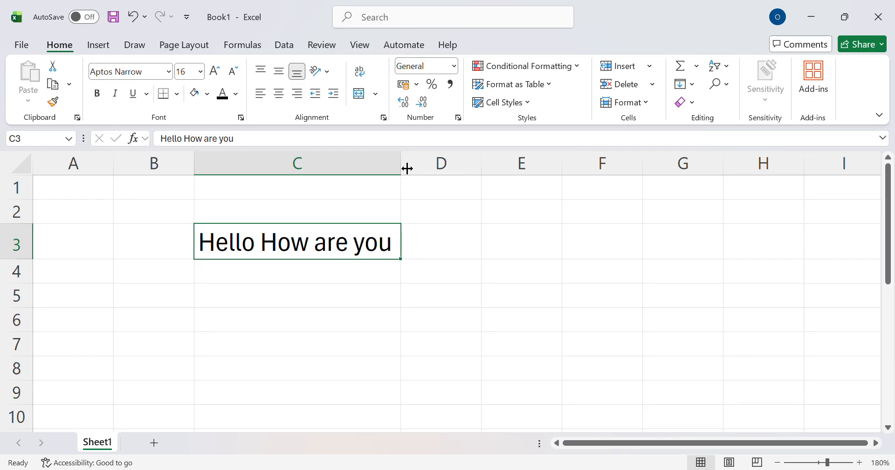
Increase the font size of C3 to 18 and reduce it stepwise to 11
{"action": "left_click", "coordinate": [216, 72]}
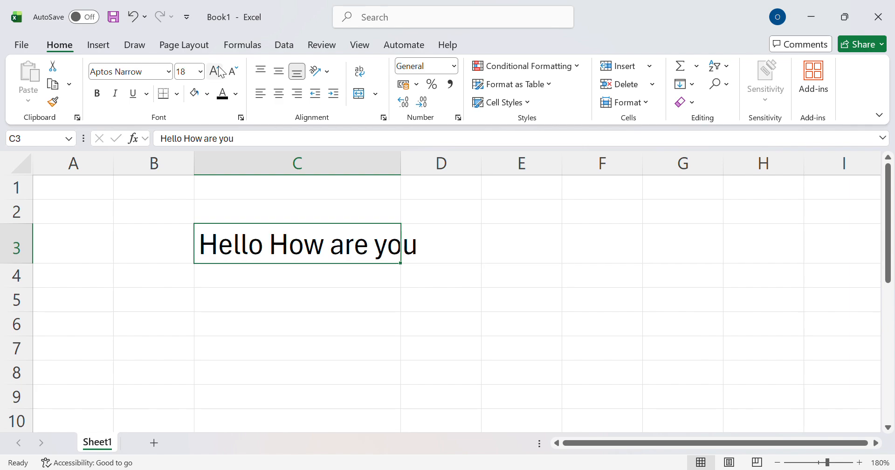
{"action": "left_click", "coordinate": [239, 73]}
{"action": "left_click", "coordinate": [239, 73]}
{"action": "left_click", "coordinate": [238, 73]}
{"action": "left_click", "coordinate": [239, 73]}
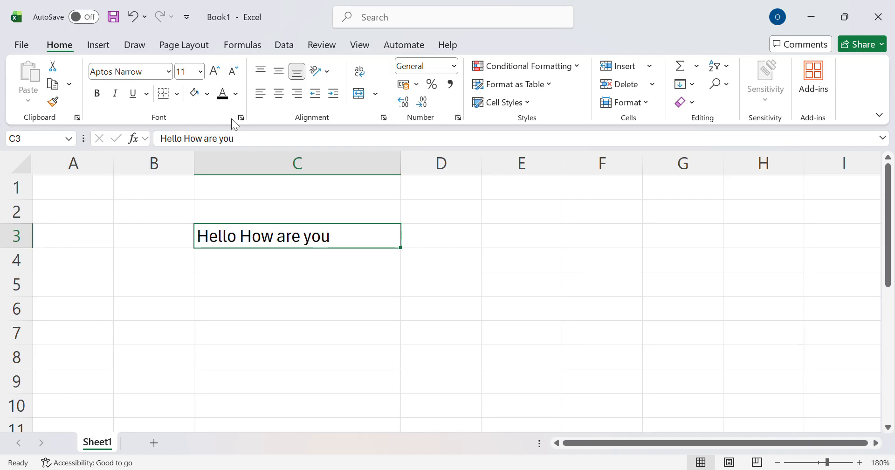
Preview other fonts on the text in cell C3
{"action": "left_click", "coordinate": [168, 72]}
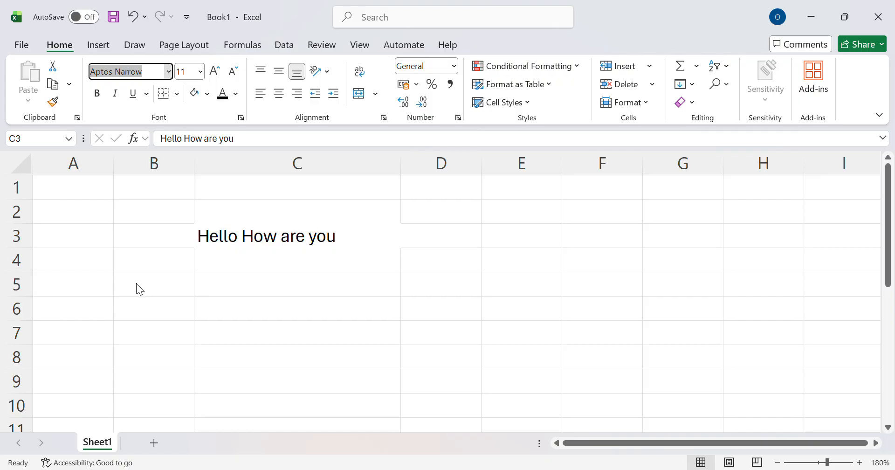
{"action": "key", "text": "Escape"}
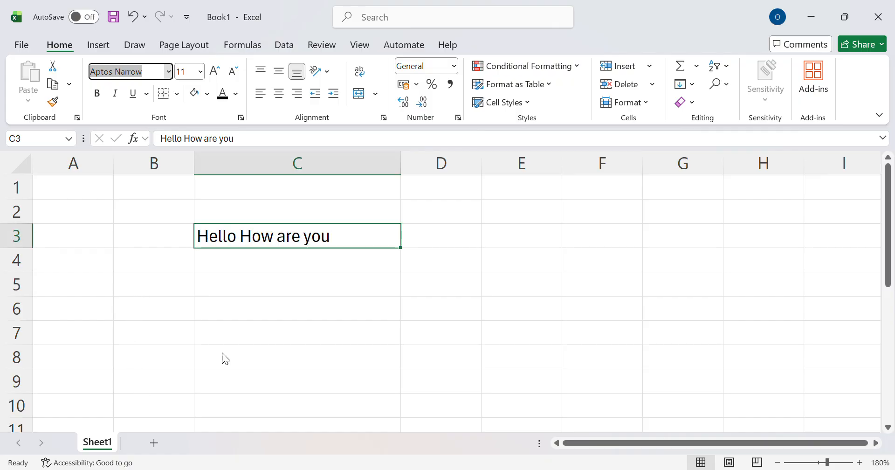
Apply the Abadi ExtraLight font to the text in cell C3
{"action": "left_click", "coordinate": [154, 188]}
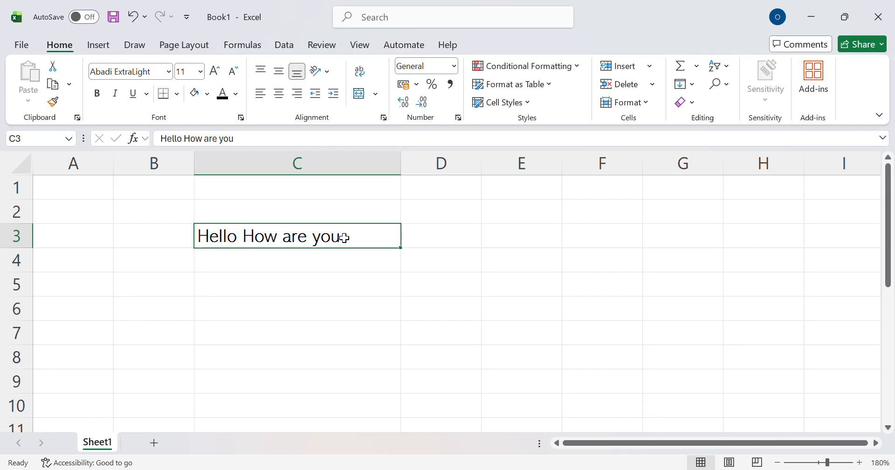
Enter the number 7 in cell C5 and +5 in cell C6
{"action": "left_click", "coordinate": [362, 293]}
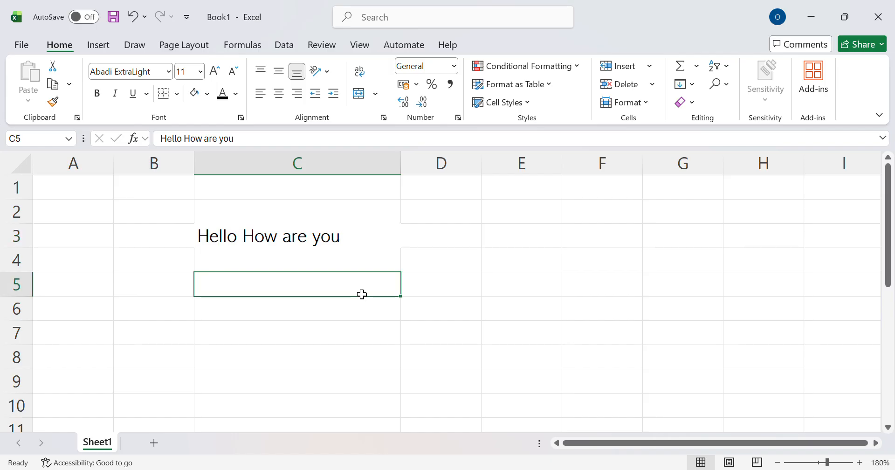
{"action": "type", "text": "7"}
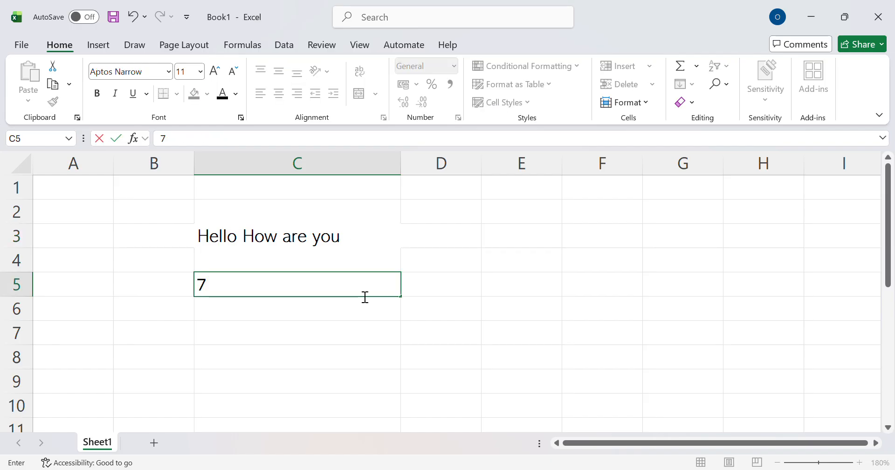
{"action": "key", "text": "Return"}
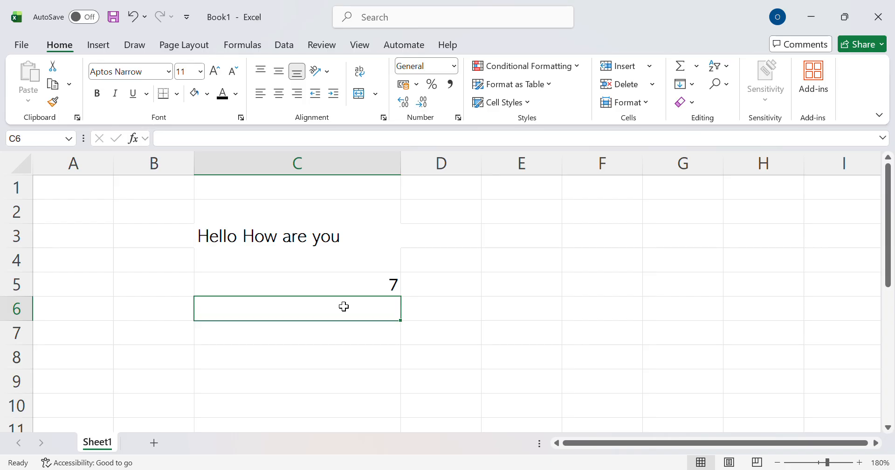
{"action": "type", "text": "="}
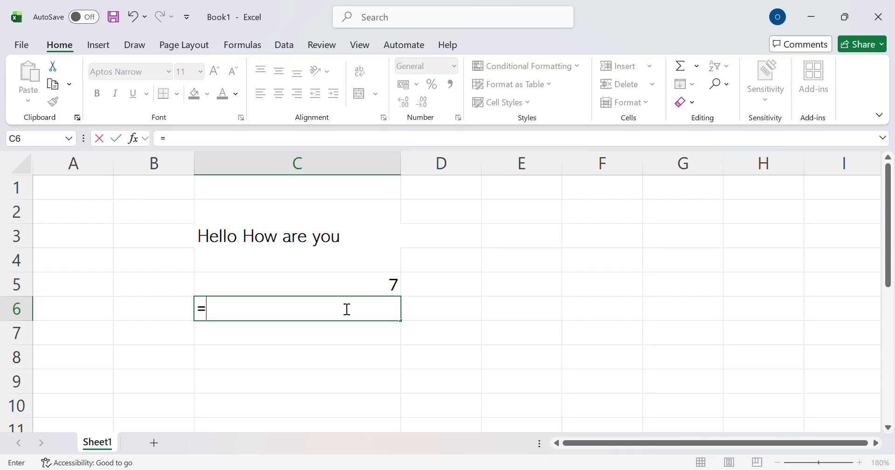
{"action": "key", "text": "BackSpace"}
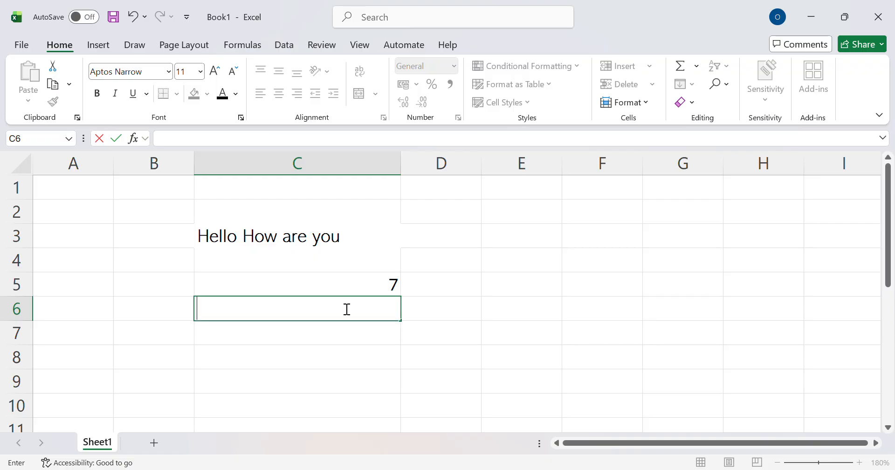
{"action": "type", "text": "+5"}
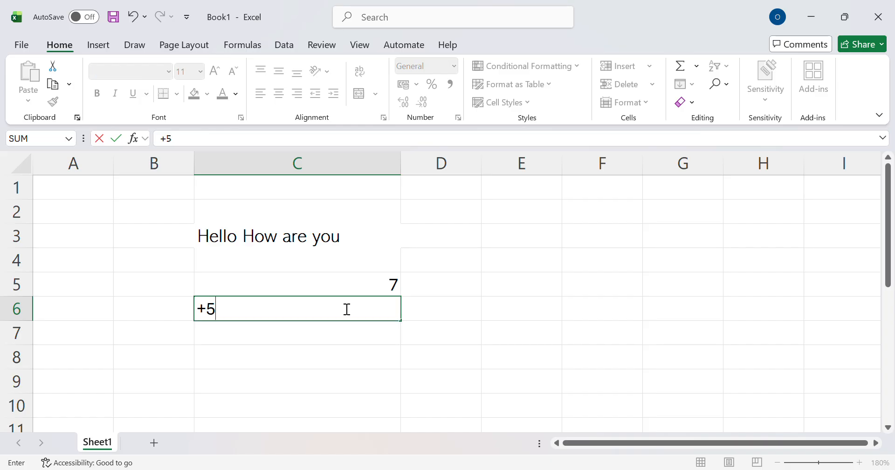
{"action": "key", "text": "Return"}
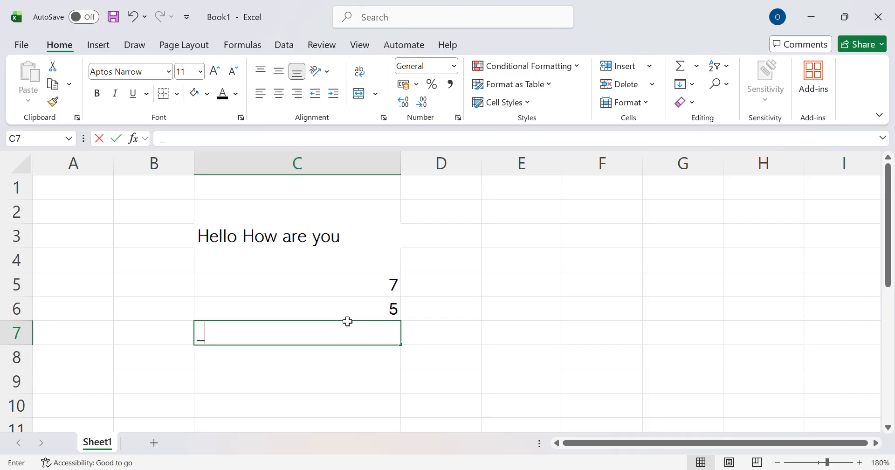
Enter the negative number -5 in cell C7 and 009 in cell C8
{"action": "type", "text": "_"}
{"action": "key", "text": "BackSpace"}
{"action": "type", "text": "-"}
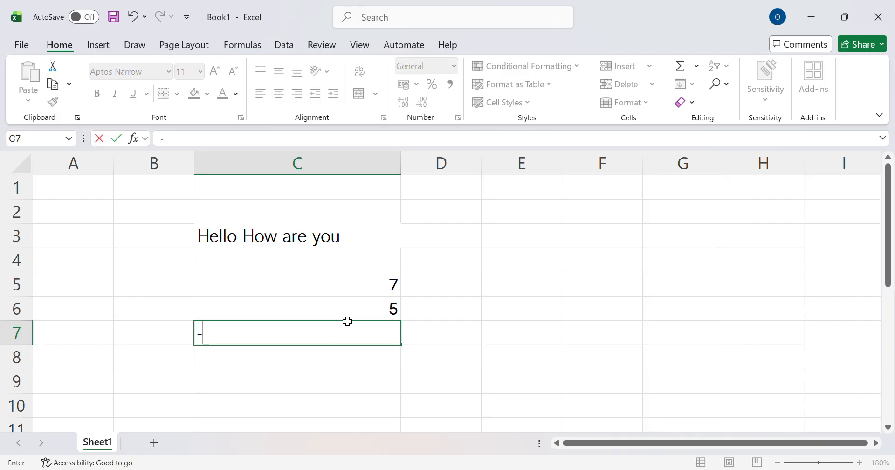
{"action": "type", "text": "5"}
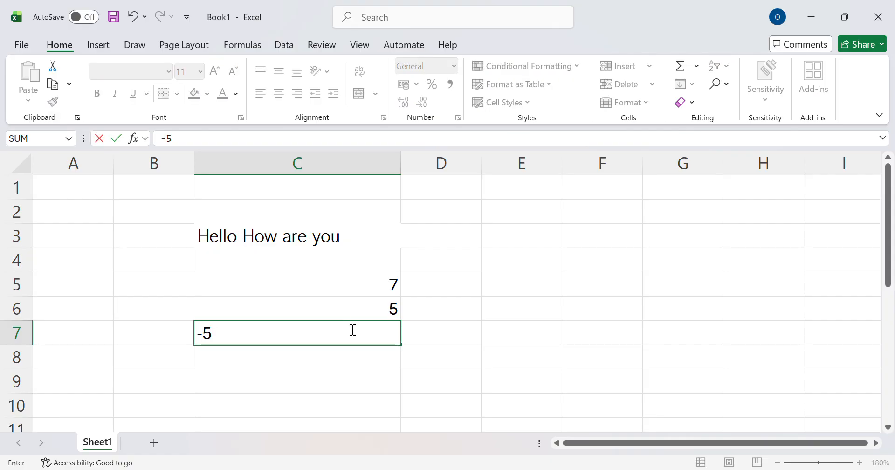
{"action": "left_click", "coordinate": [321, 364]}
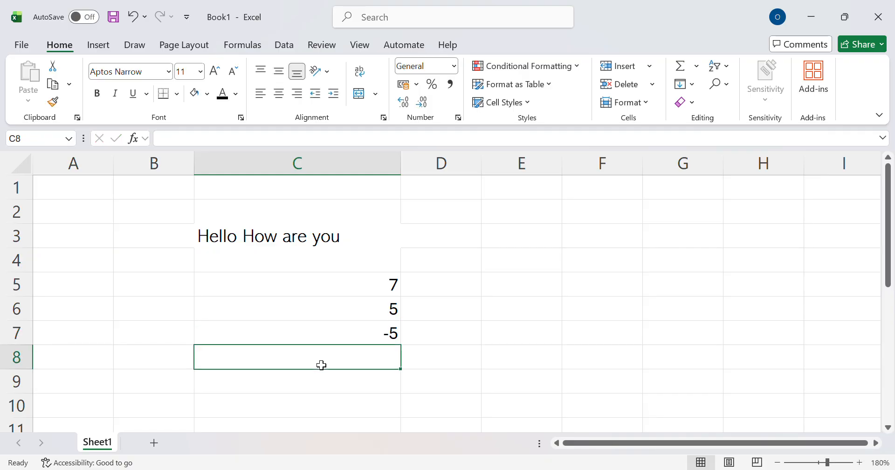
{"action": "type", "text": "009"}
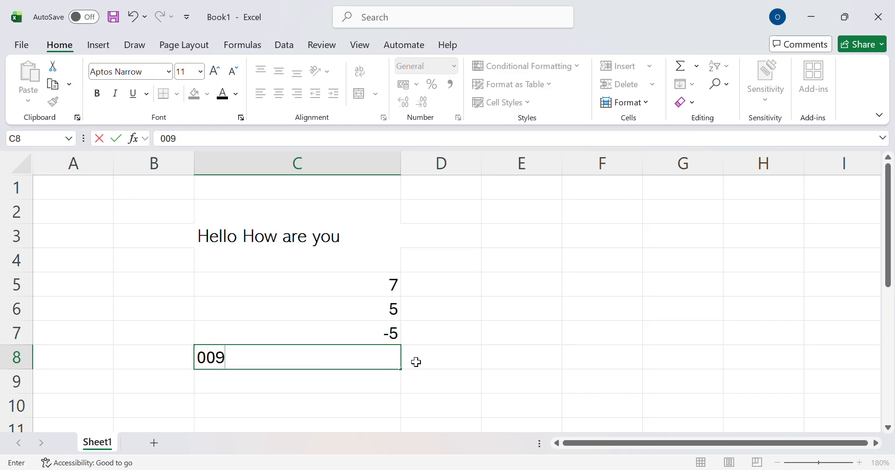
{"action": "left_click", "coordinate": [435, 357]}
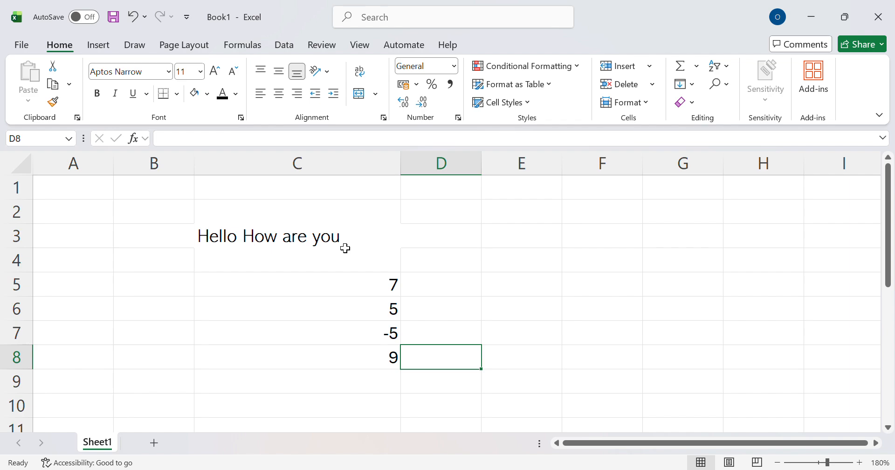
Center the contents of C3:C8 horizontally and align them to the middle vertically
{"action": "left_click_drag", "start_coordinate": [345, 247], "coordinate": [356, 358]}
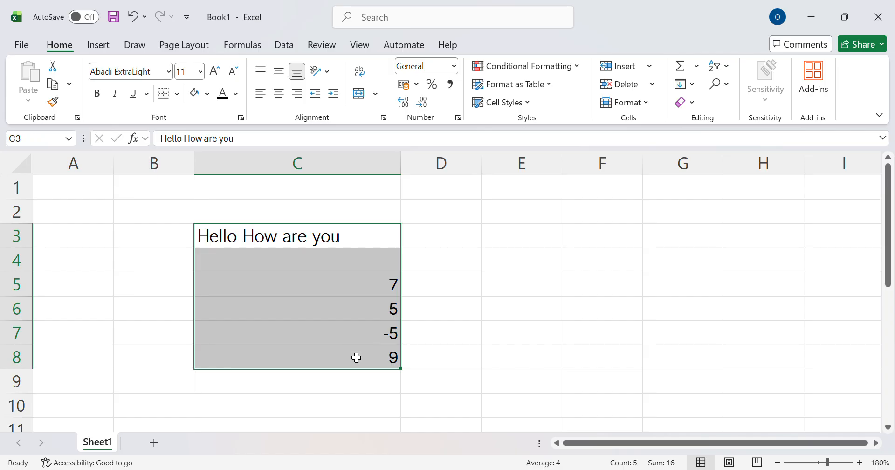
{"action": "left_click", "coordinate": [279, 94]}
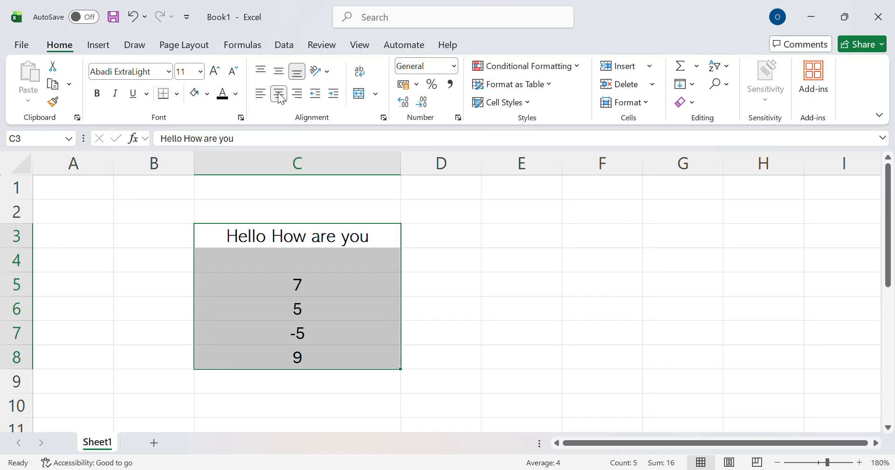
{"action": "left_click", "coordinate": [280, 72]}
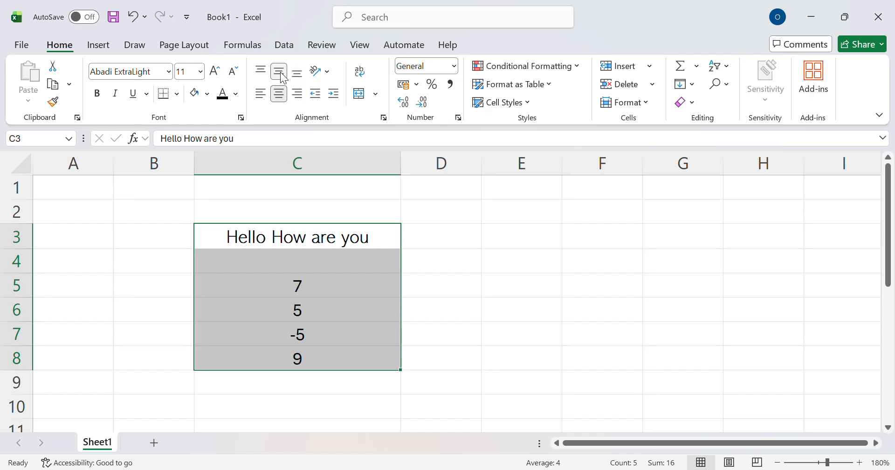
Switch the horizontal alignment of C3:C8 to left, to right, and back to center
{"action": "left_click", "coordinate": [261, 94]}
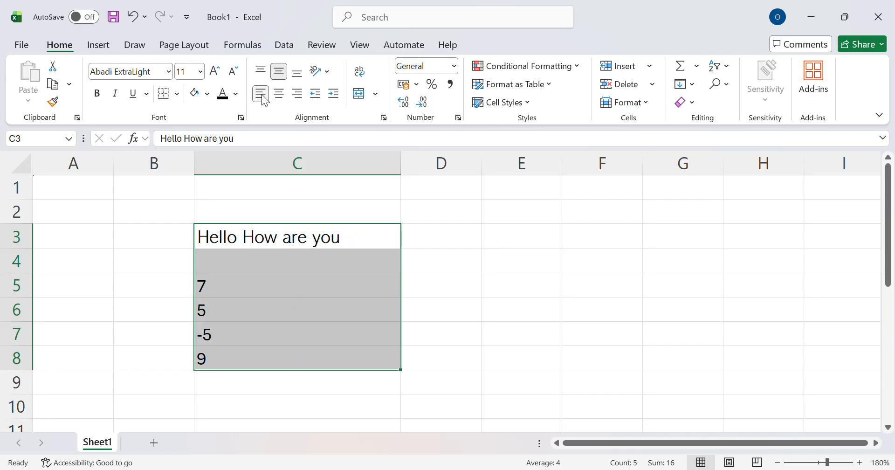
{"action": "left_click", "coordinate": [298, 94]}
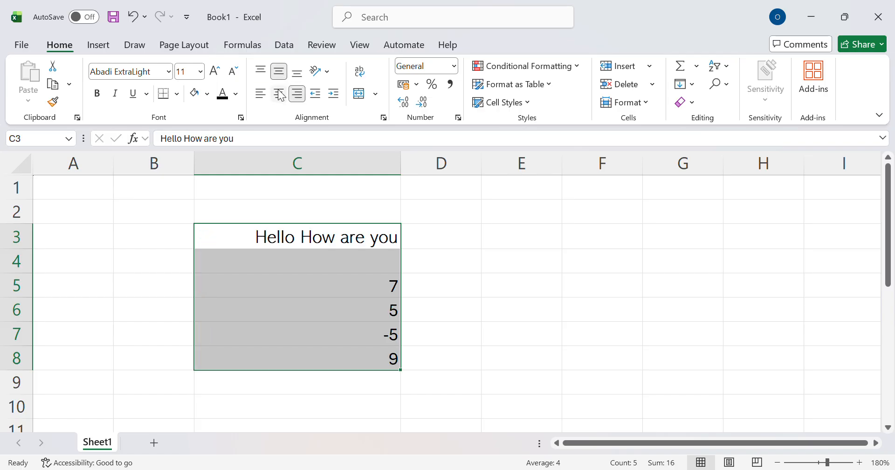
{"action": "left_click", "coordinate": [280, 98]}
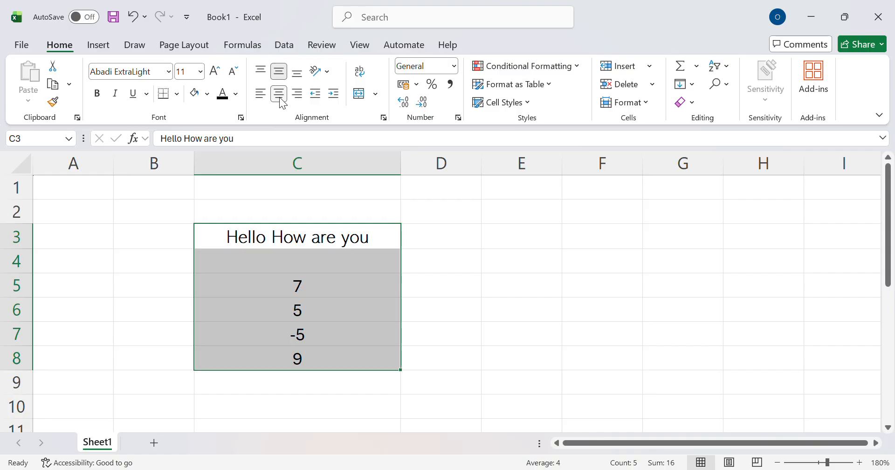
{"action": "left_click", "coordinate": [474, 270]}
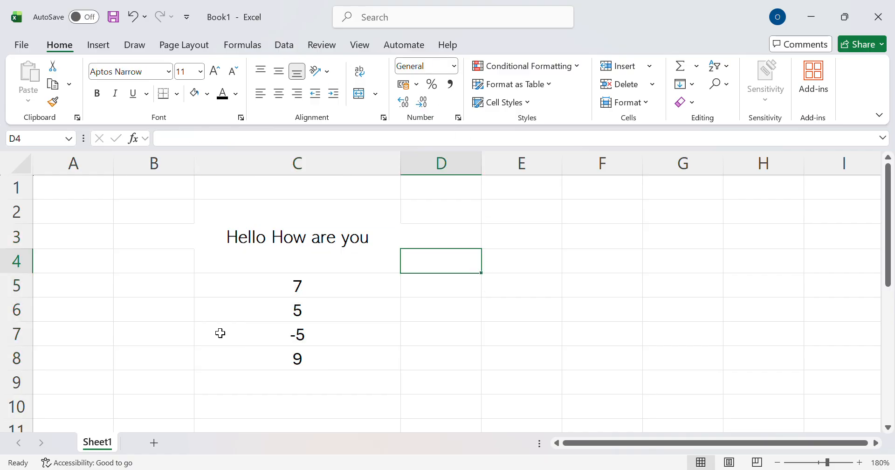
{"action": "left_click", "coordinate": [433, 291]}
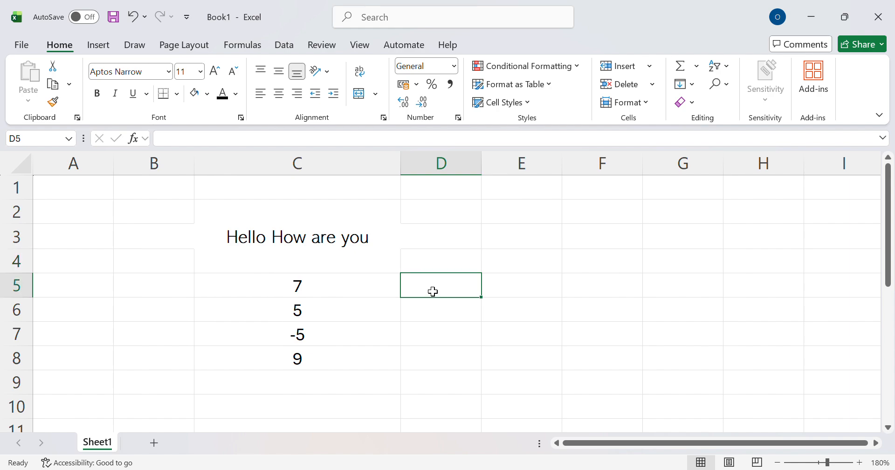
{"action": "type", "text": "@"}
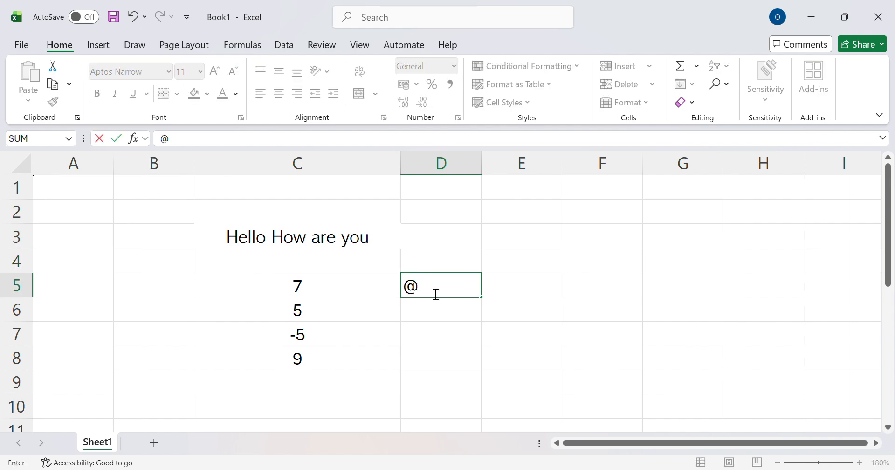
{"action": "type", "text": "gmail.com"}
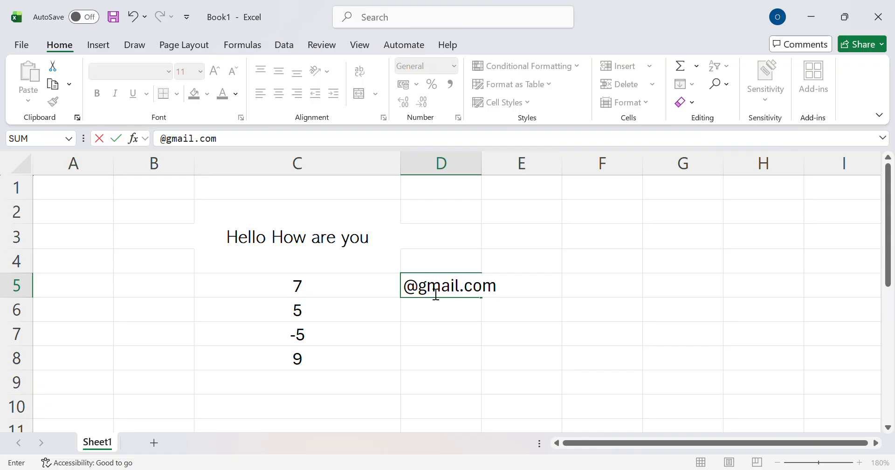
{"action": "left_click", "coordinate": [487, 348]}
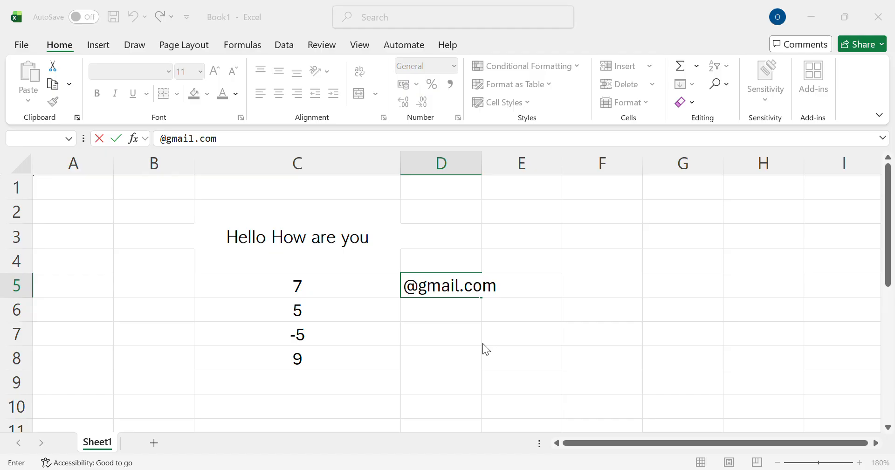
{"action": "left_click", "coordinate": [536, 274]}
{"action": "left_click", "coordinate": [410, 289]}
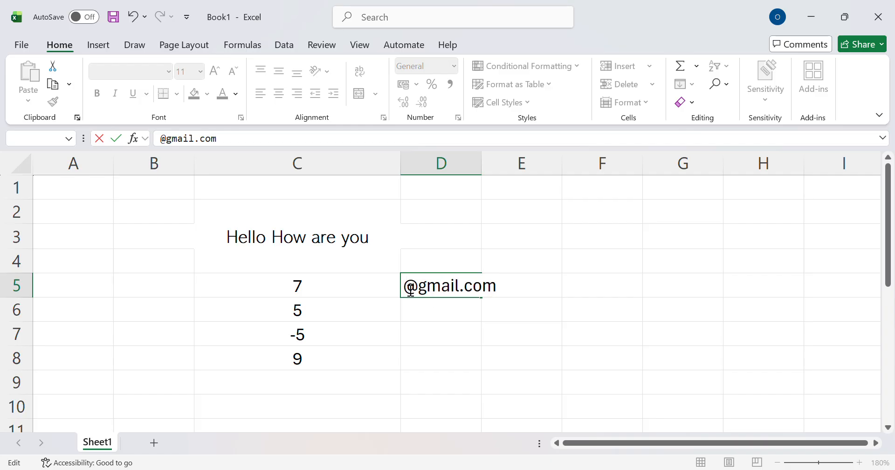
{"action": "type", "text": "'"}
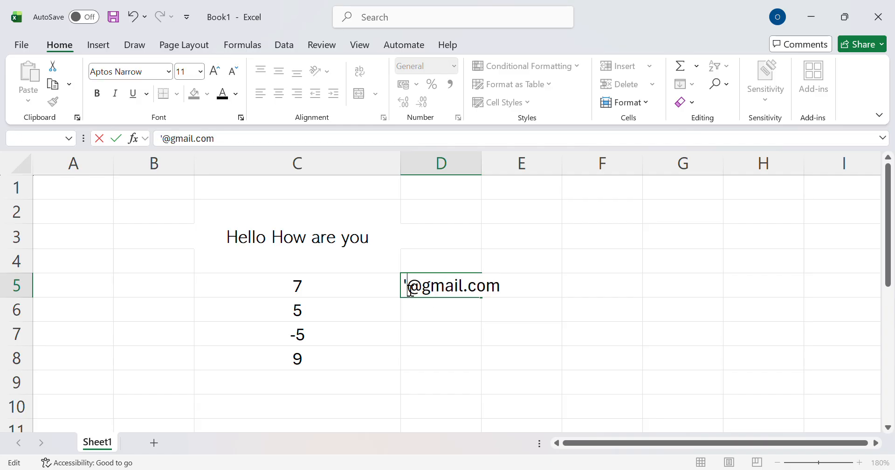
{"action": "left_click", "coordinate": [558, 313]}
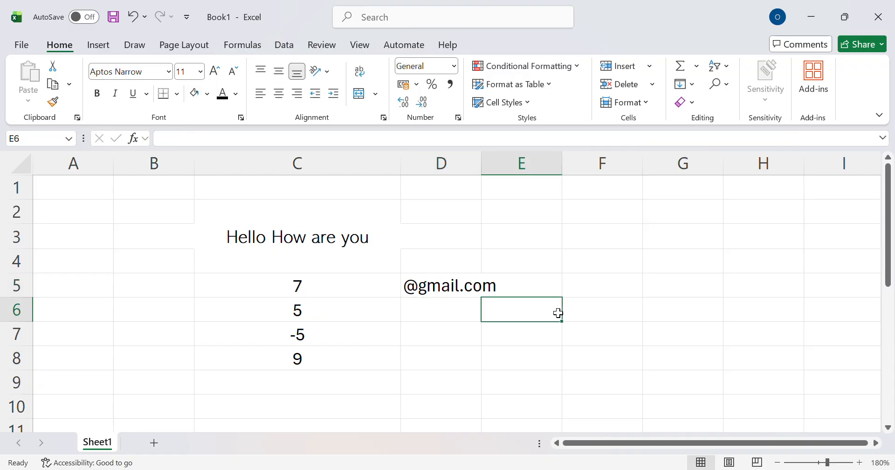
{"action": "double_click", "coordinate": [481, 170]}
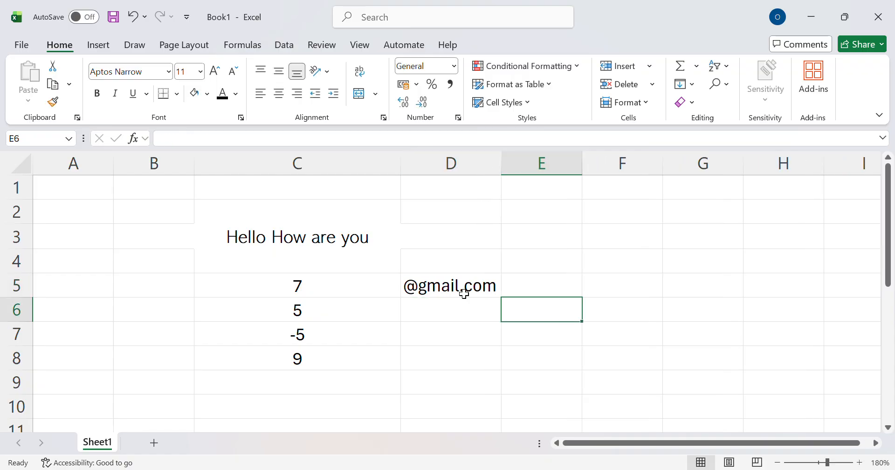